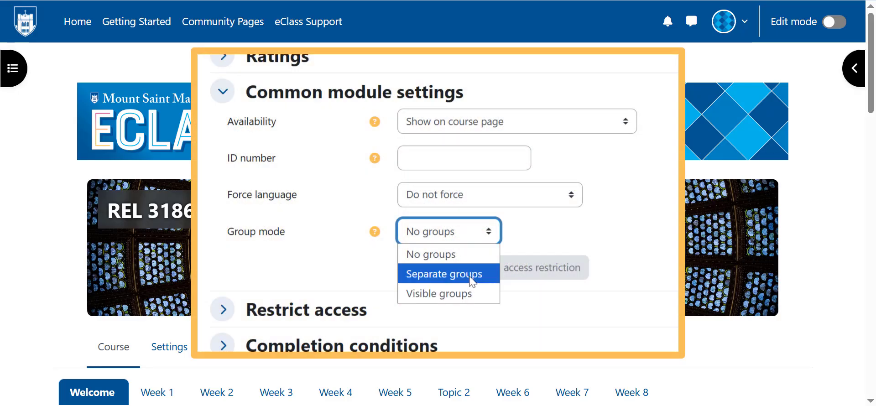
# - Set the activity's group mode to Separate groups and add a group access restriction for Section 3
pyautogui.click(470, 275)
pyautogui.click(453, 170)
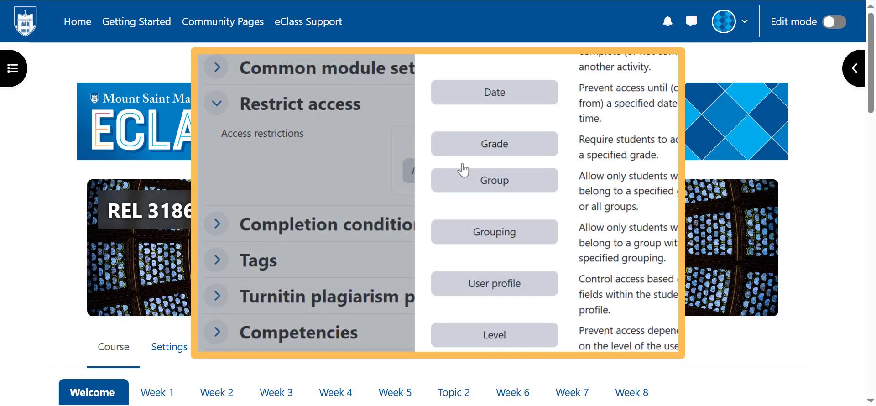
pyautogui.click(462, 180)
pyautogui.click(553, 198)
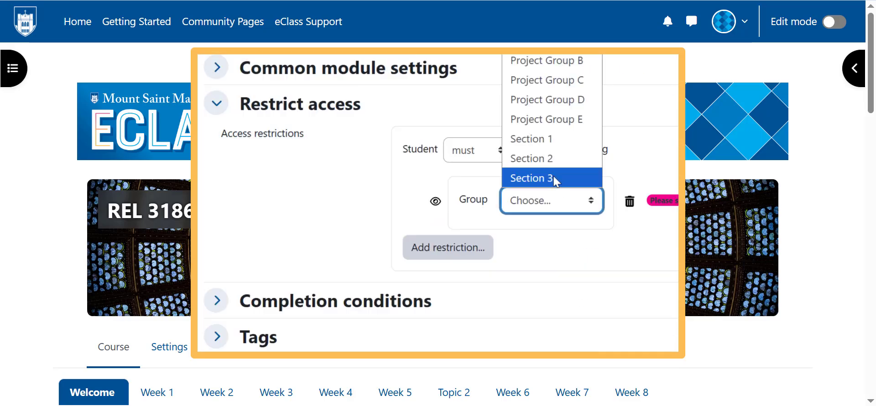
pyautogui.click(554, 178)
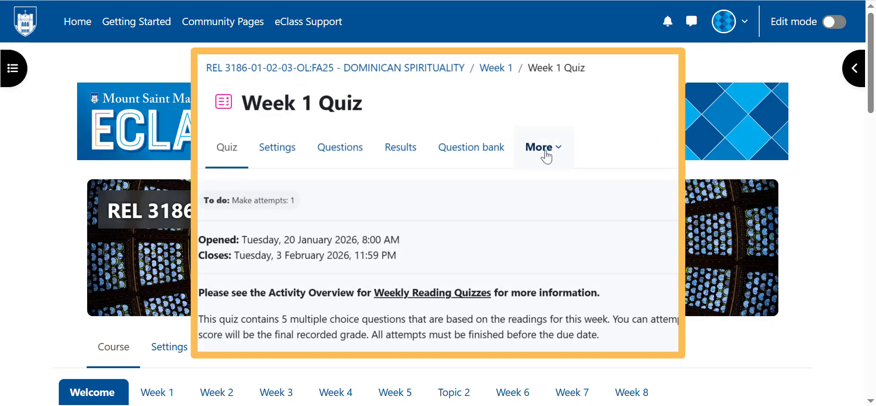
# - Open one of the additional management pages of the Week 1 Quiz
pyautogui.click(546, 150)
pyautogui.click(575, 186)
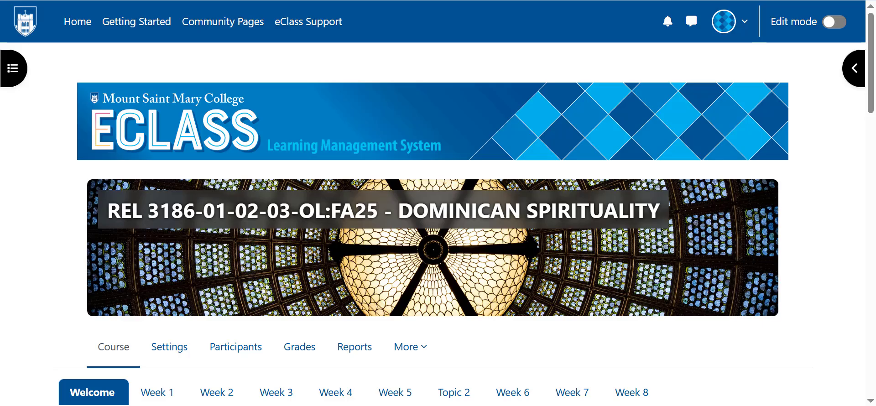
# - Open the Groups page for the participants of the REL 3186 Dominican Spirituality course
pyautogui.scroll(-3, 497, 262)
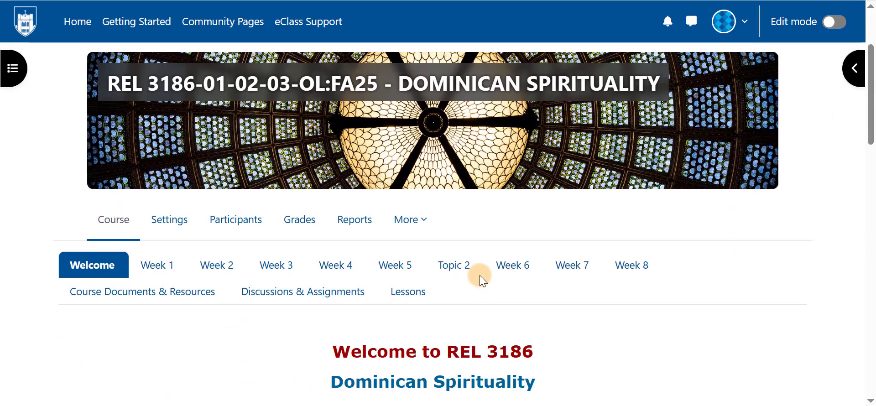
pyautogui.click(246, 211)
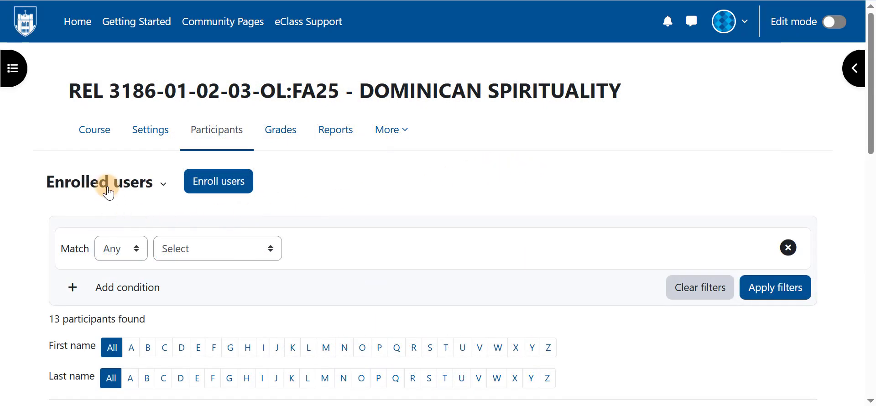
pyautogui.click(108, 189)
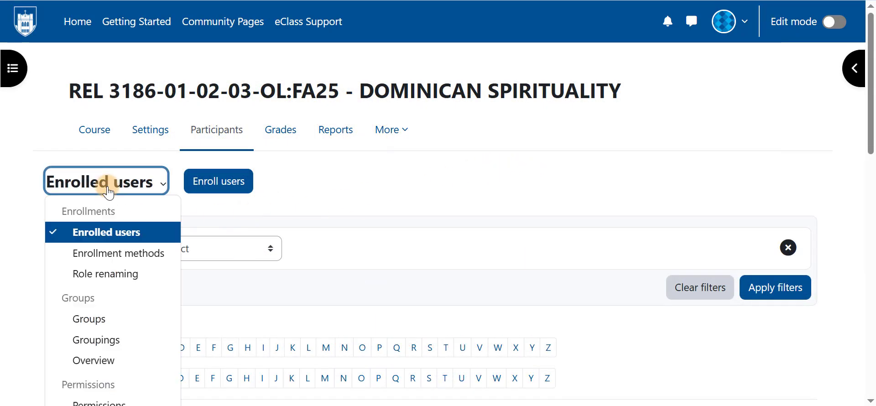
pyautogui.click(89, 319)
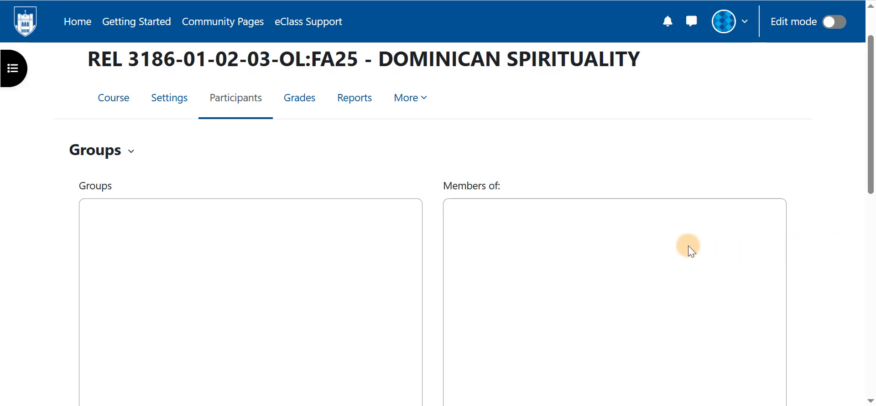
# - Create a group named "Honors Section" in the course and save it
pyautogui.scroll(-6, 688, 246)
pyautogui.scroll(-5, 688, 246)
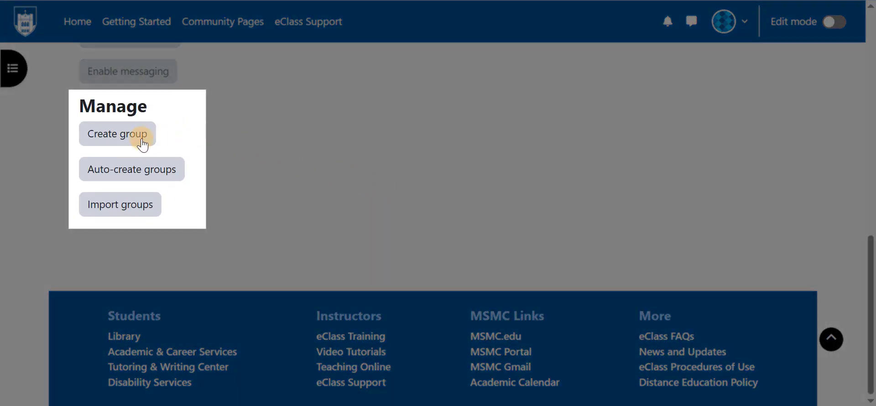
pyautogui.click(126, 137)
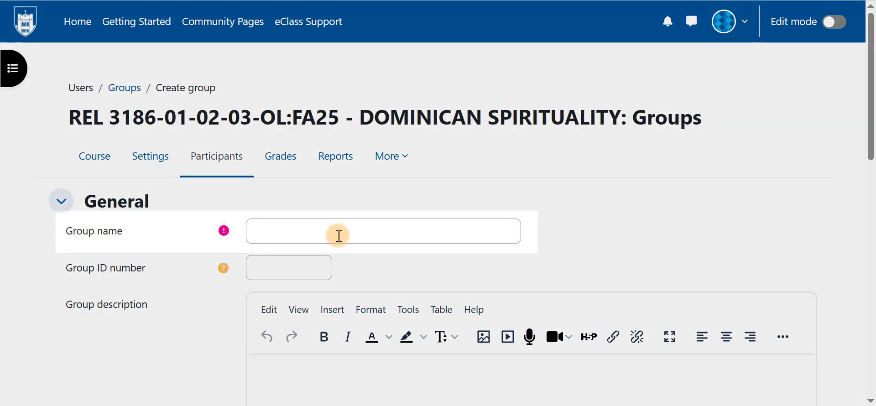
pyautogui.click(338, 235)
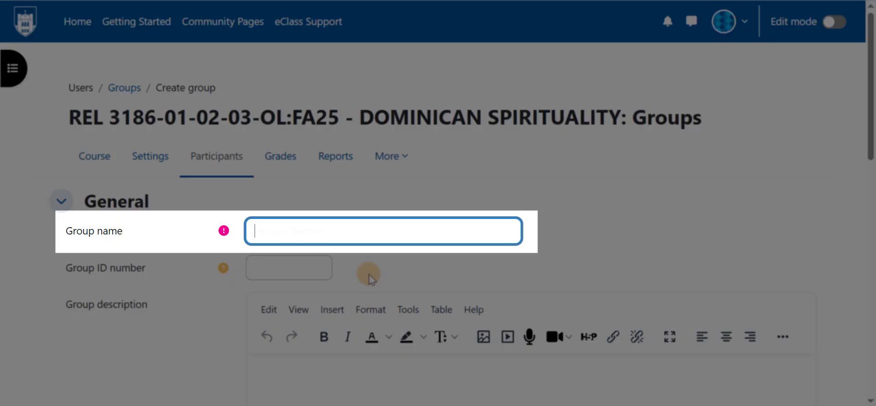
pyautogui.write('Honors Section')
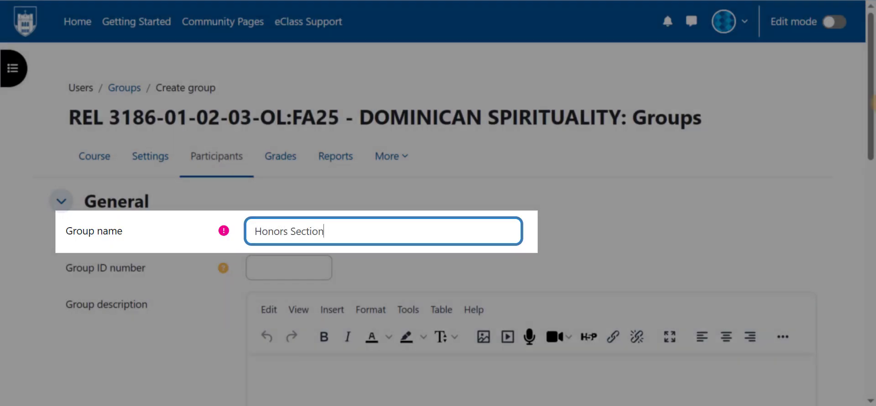
pyautogui.scroll(-15, 834, 250)
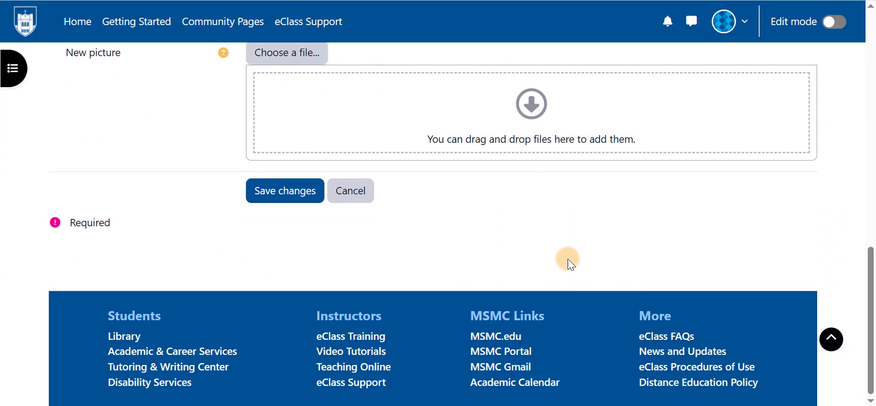
pyautogui.click(283, 191)
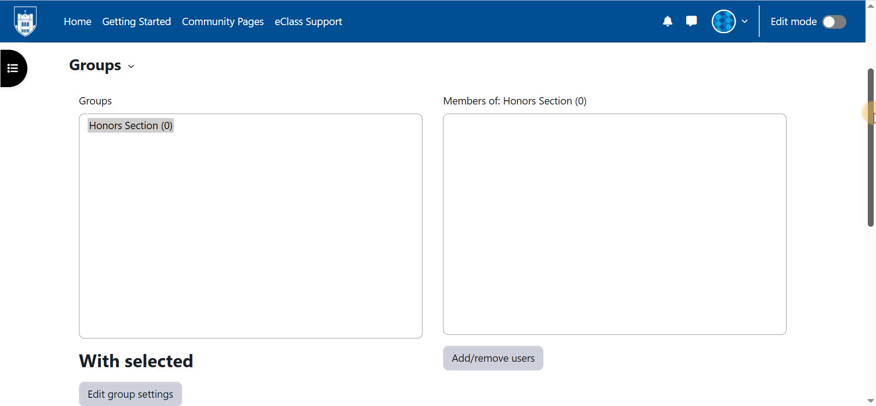
# - Start auto-creating groups with the naming scheme "Section #", based on number of groups, with a count of 3
pyautogui.moveTo(872, 116); pyautogui.dragTo(862, 242)
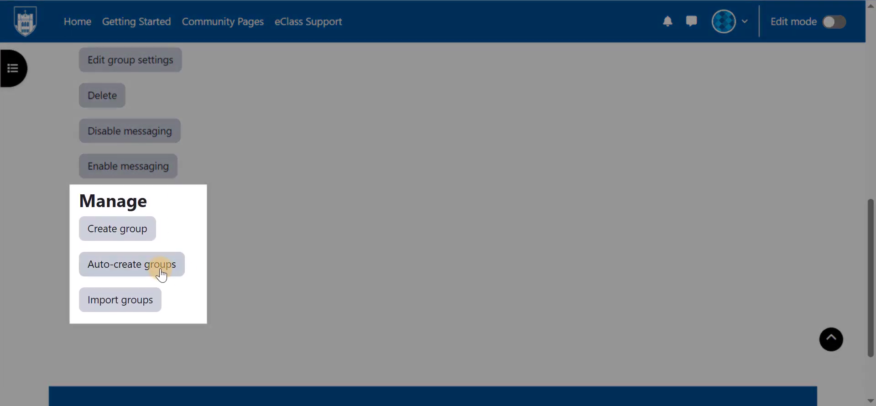
pyautogui.click(161, 274)
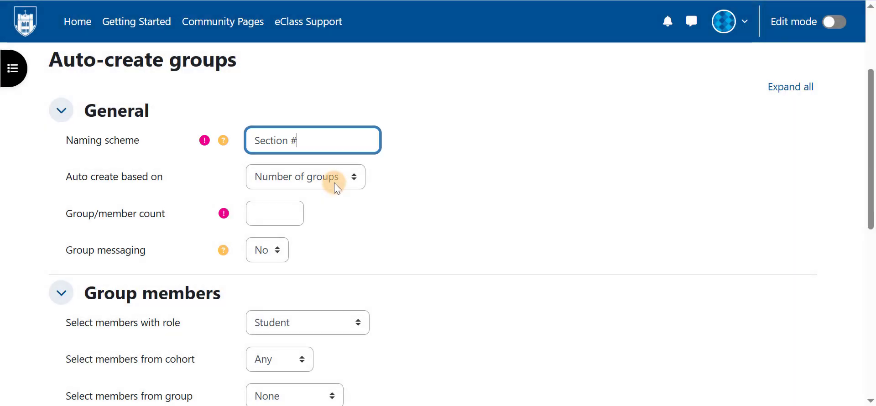
pyautogui.click(337, 183)
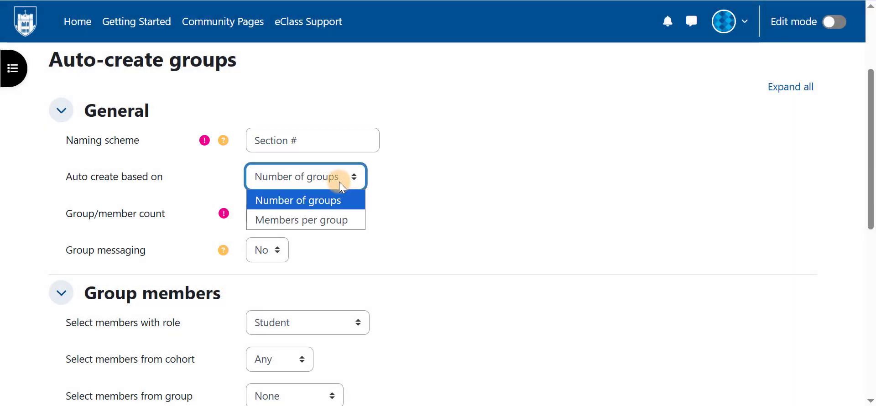
pyautogui.click(338, 181)
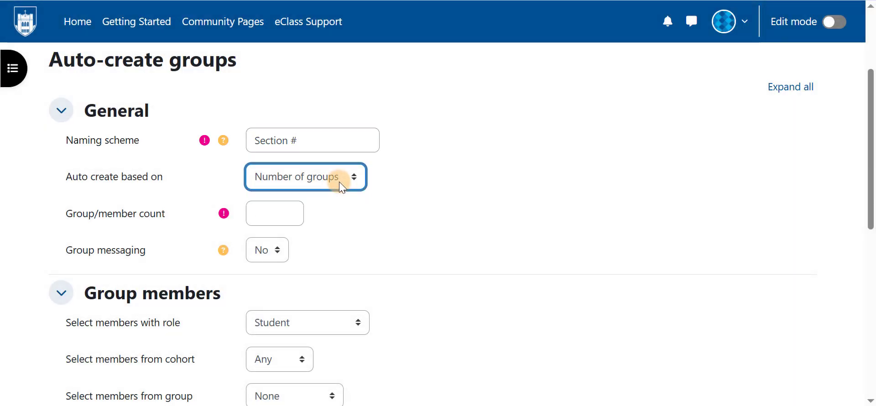
pyautogui.click(283, 219)
pyautogui.write('3')
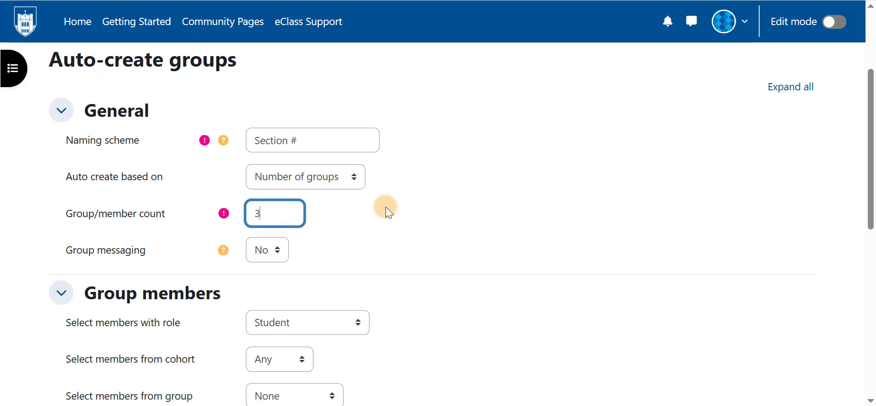
# - Set member allocation for the auto-created section groups to No allocation
pyautogui.scroll(-5, 469, 212)
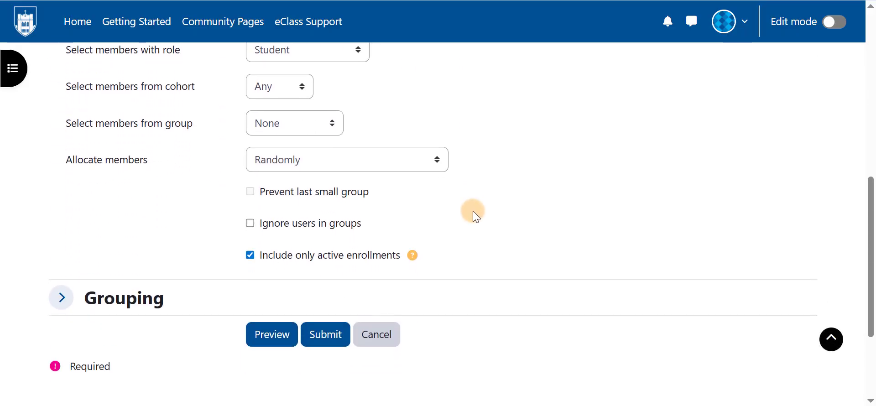
pyautogui.click(429, 169)
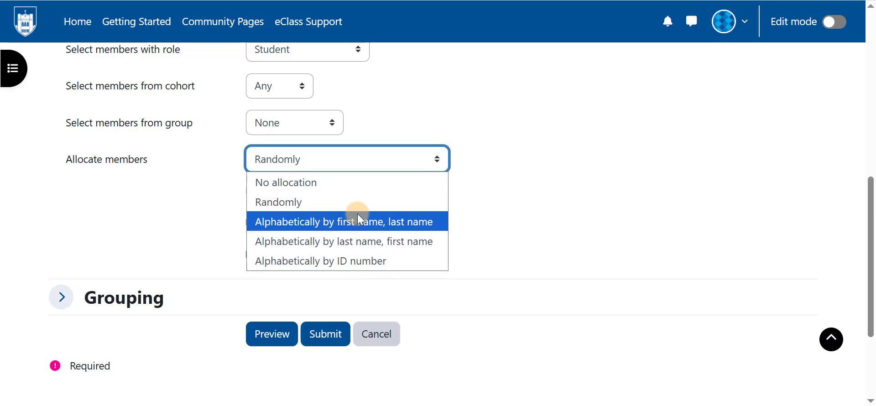
pyautogui.click(362, 183)
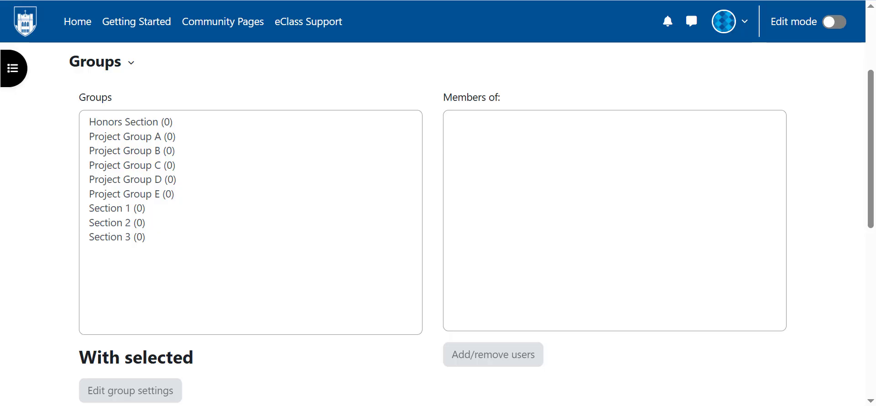
# - Add the third and fourth students in the potential members list to the Honors Section group
pyautogui.click(144, 123)
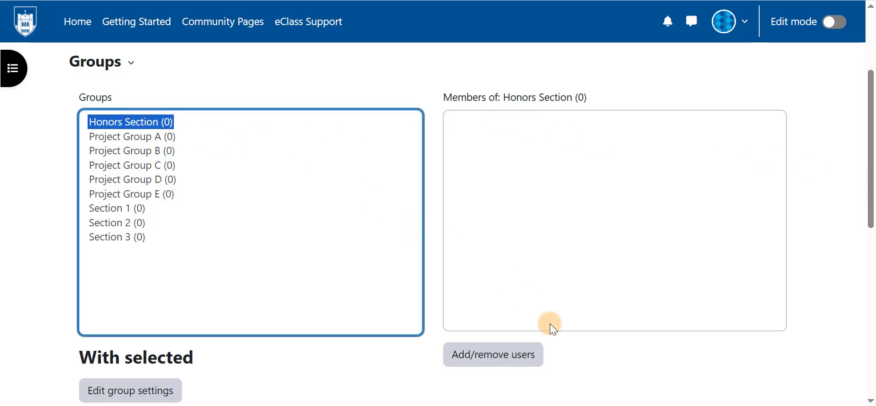
pyautogui.click(542, 365)
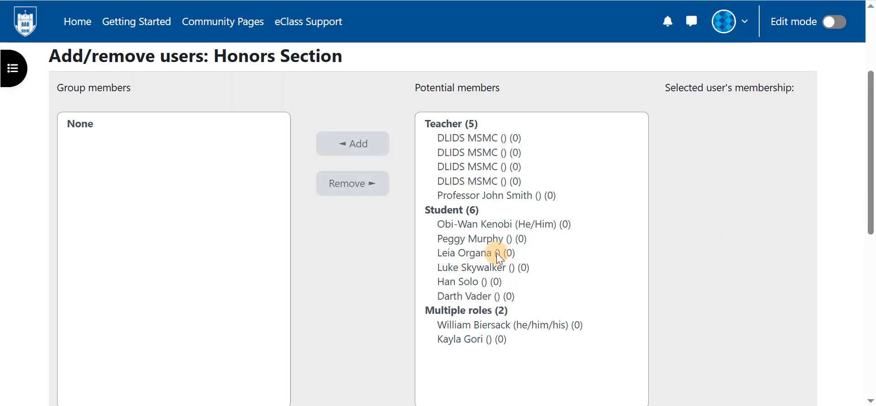
pyautogui.click(496, 253)
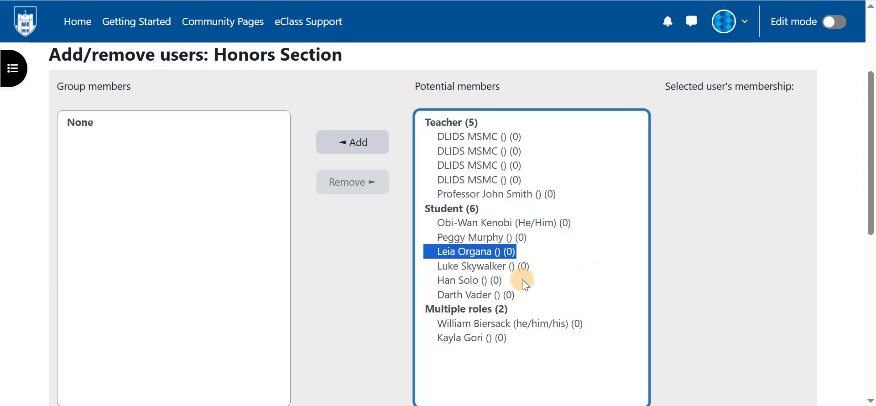
pyautogui.keyDown('ctrl'); pyautogui.click(490, 267); pyautogui.keyUp('ctrl')
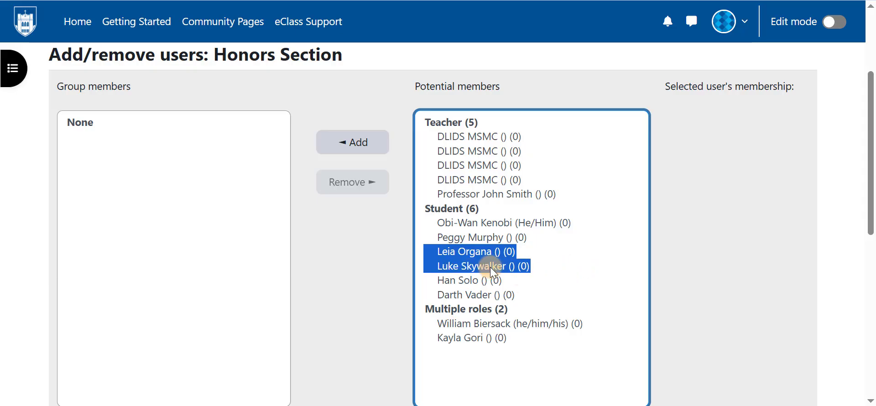
pyautogui.click(376, 145)
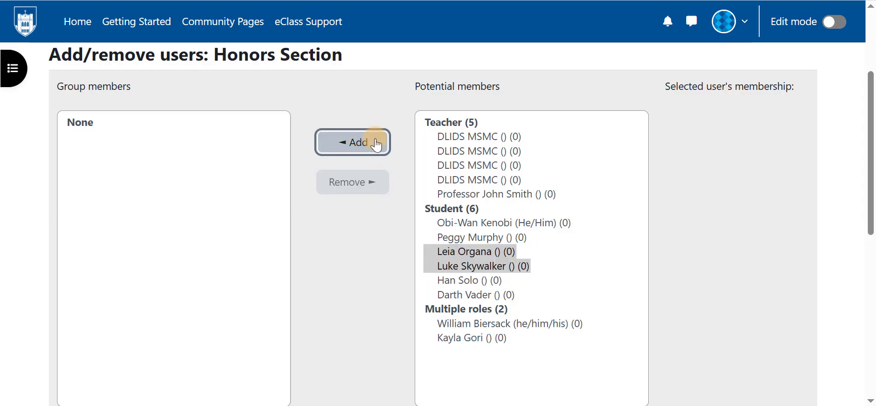
pyautogui.scroll(-1, 393, 223)
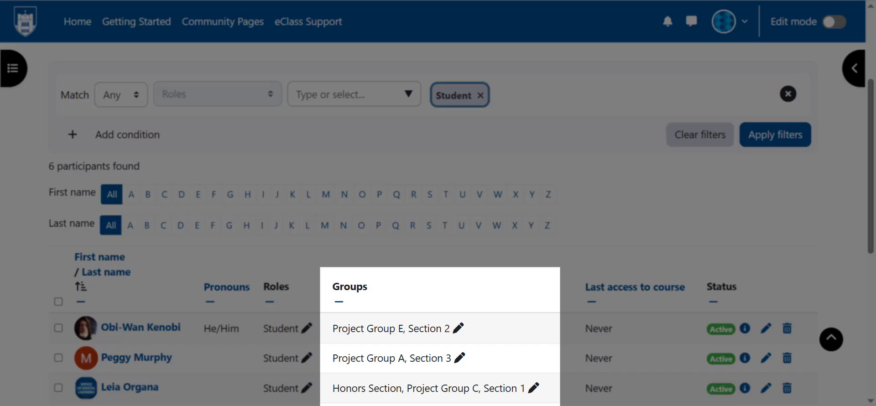
# - Replace Project Group E with Project Group D for the first student in the participants list and save the change
pyautogui.scroll(-3, 437, 224)
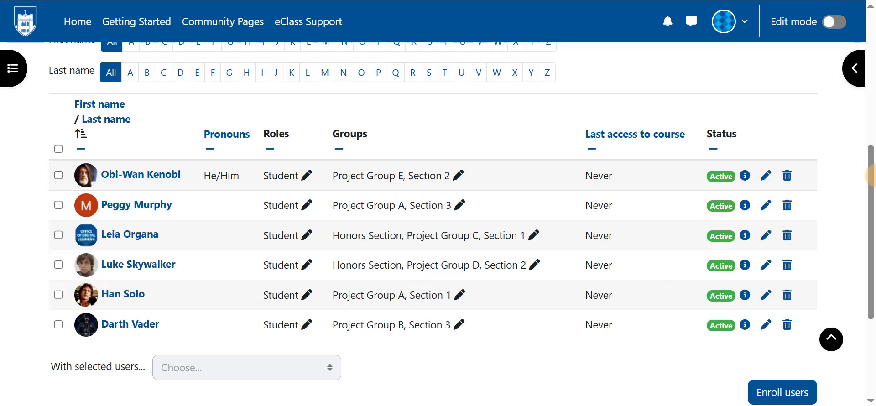
pyautogui.click(458, 176)
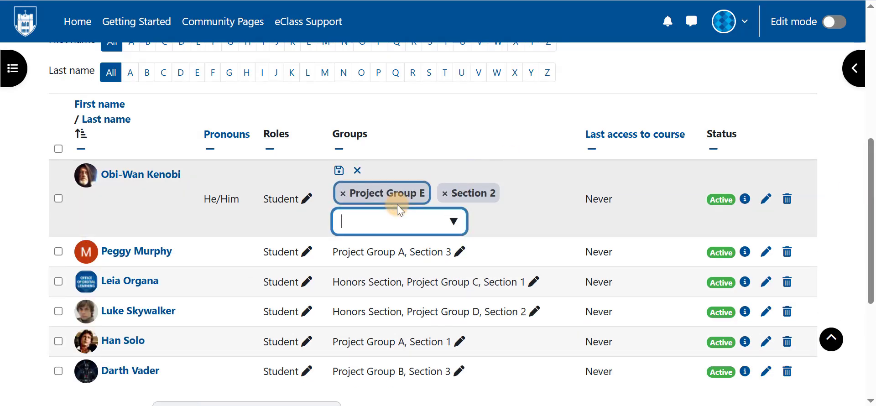
pyautogui.click(424, 200)
pyautogui.click(453, 221)
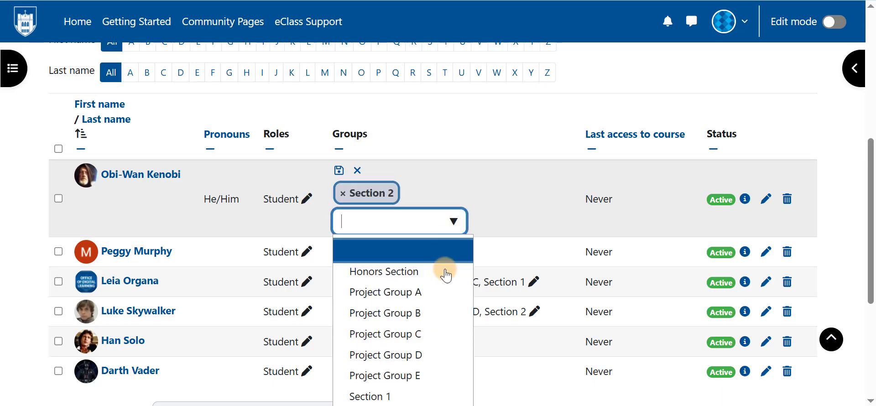
pyautogui.click(429, 360)
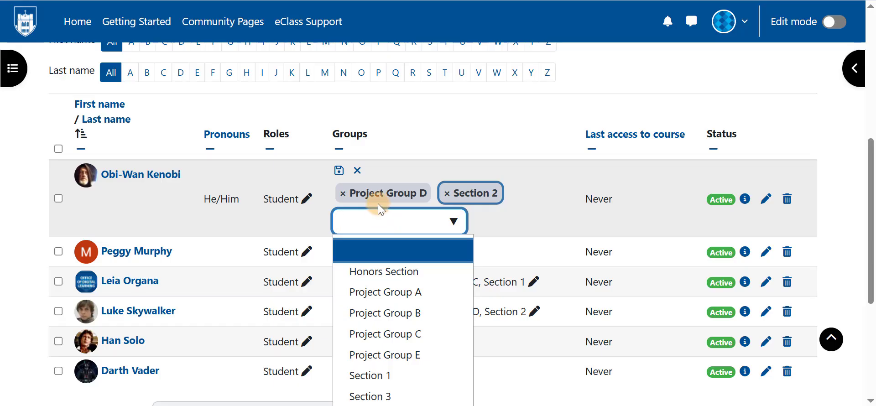
pyautogui.click(339, 170)
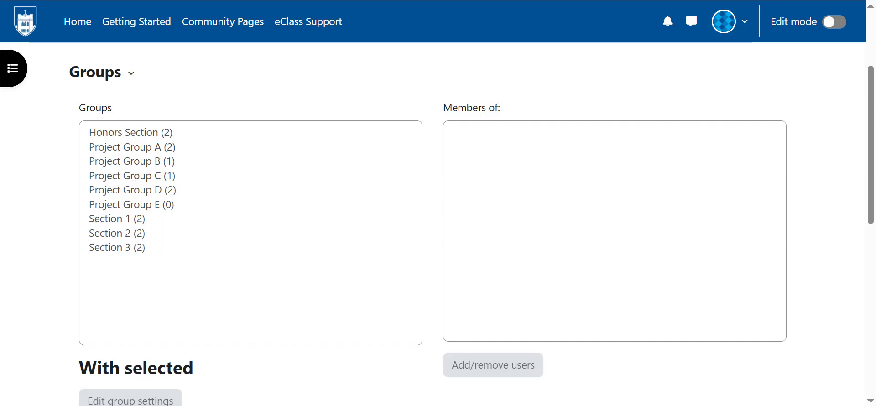
# - Switch from the course's Groups page to its Groupings page
pyautogui.click(112, 71)
pyautogui.click(94, 231)
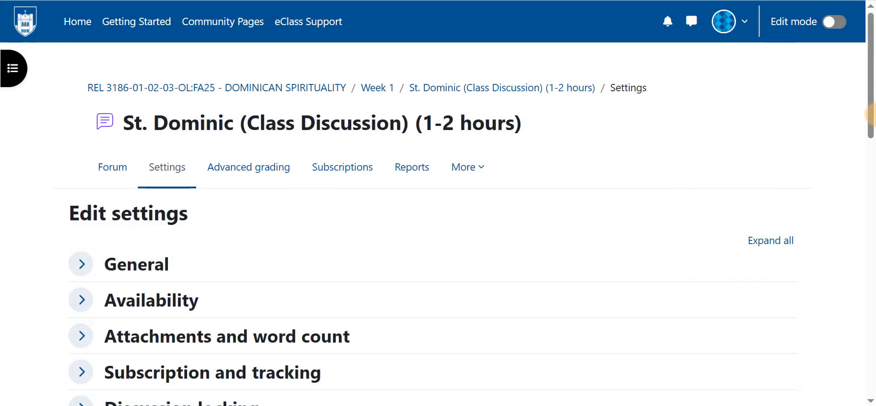
# - Set the grouping to Project Groups in the common module settings of the St. Dominic class discussion forum
pyautogui.scroll(-10, 864, 246)
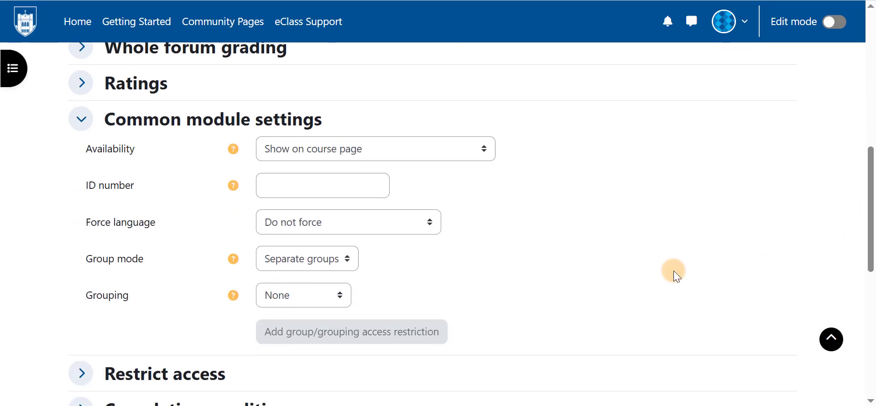
pyautogui.click(308, 296)
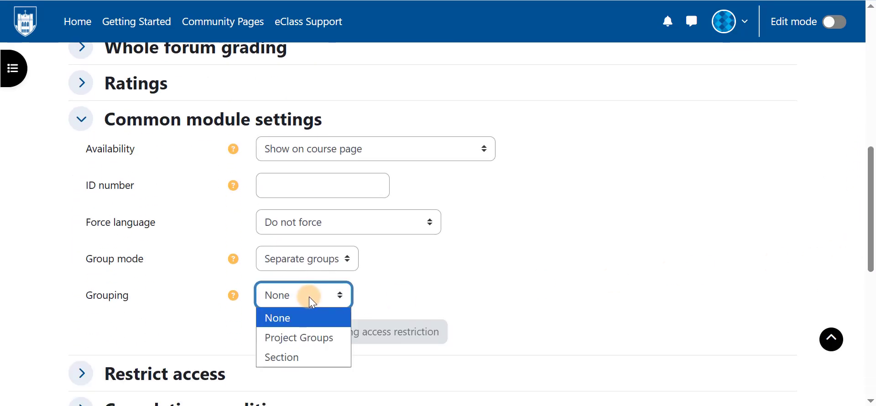
pyautogui.click(314, 337)
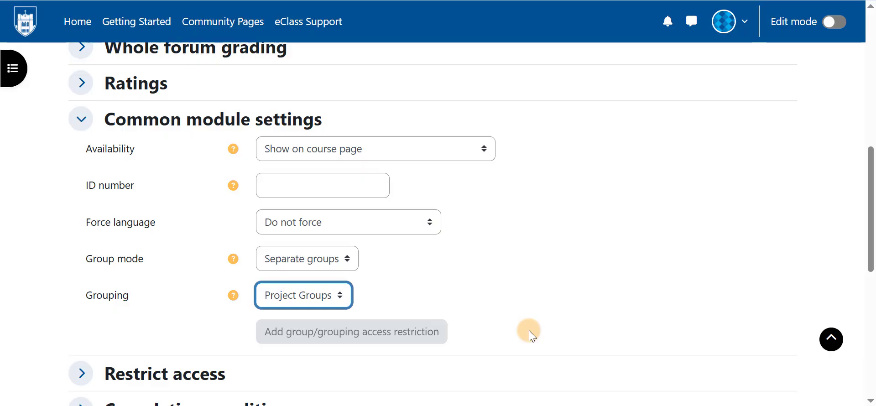